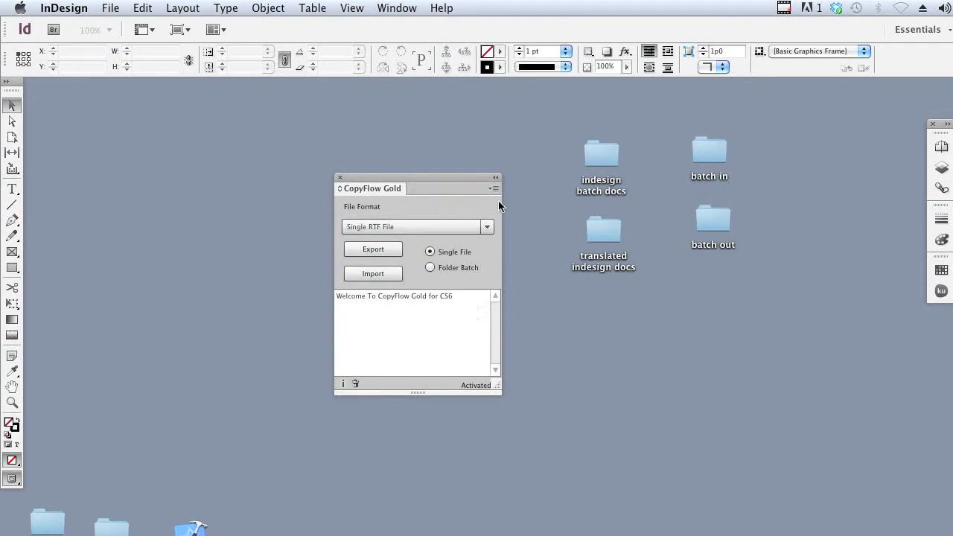
Step: Set CopyFlow Gold's export file format to XLIFF for folder batch export
{"action": "left_click", "coordinate": [494, 188]}
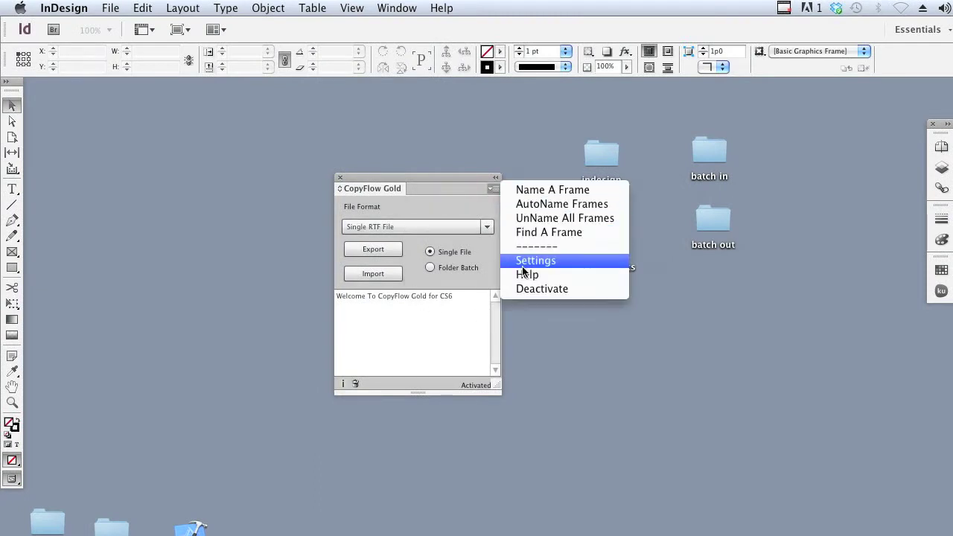
{"action": "left_click", "coordinate": [446, 183]}
{"action": "left_click", "coordinate": [448, 228]}
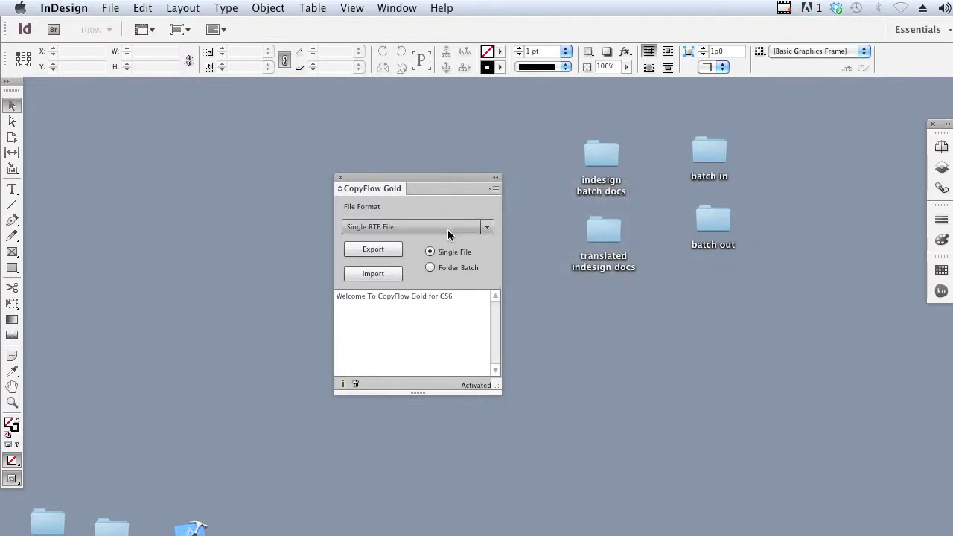
{"action": "scroll", "coordinate": [486, 259], "scroll_direction": "up", "scroll_amount": 2}
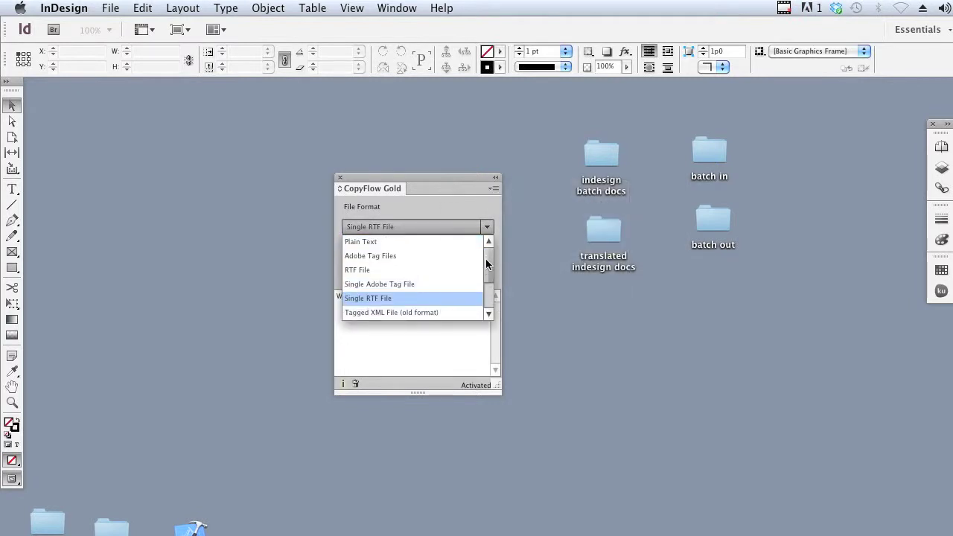
{"action": "left_click_drag", "start_coordinate": [486, 256], "coordinate": [485, 301]}
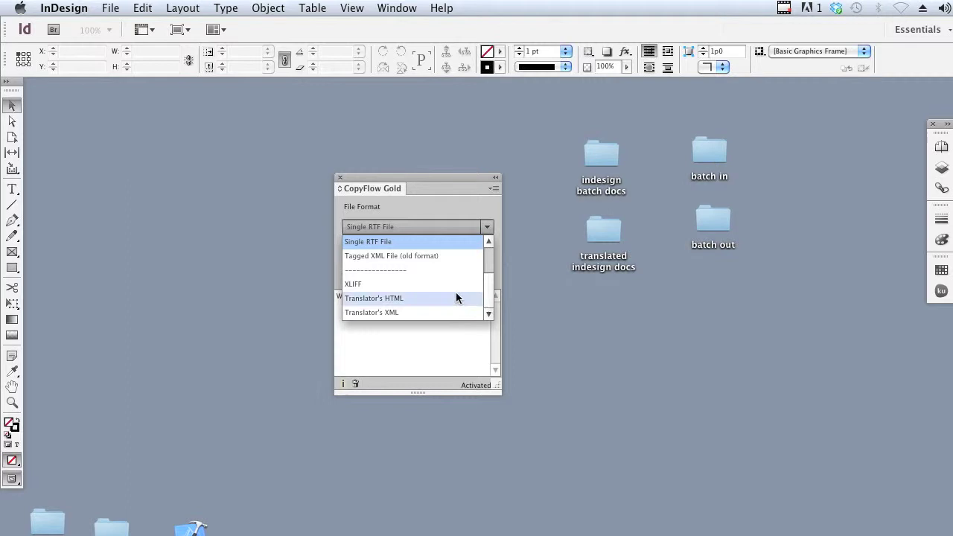
{"action": "left_click", "coordinate": [456, 282]}
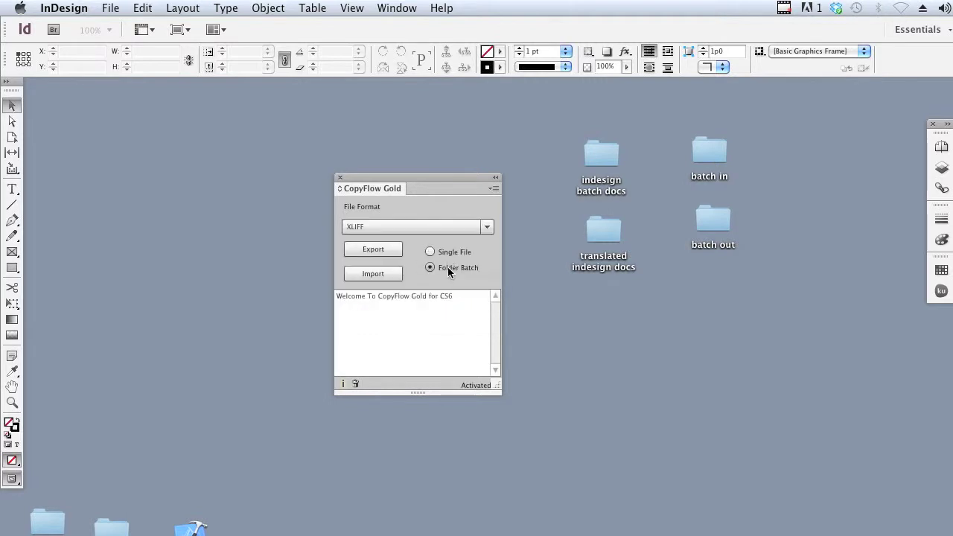
Step: Save German (Germany) as the CopyFlow Gold target language and check the indesign batch docs folder
{"action": "left_click", "coordinate": [496, 189]}
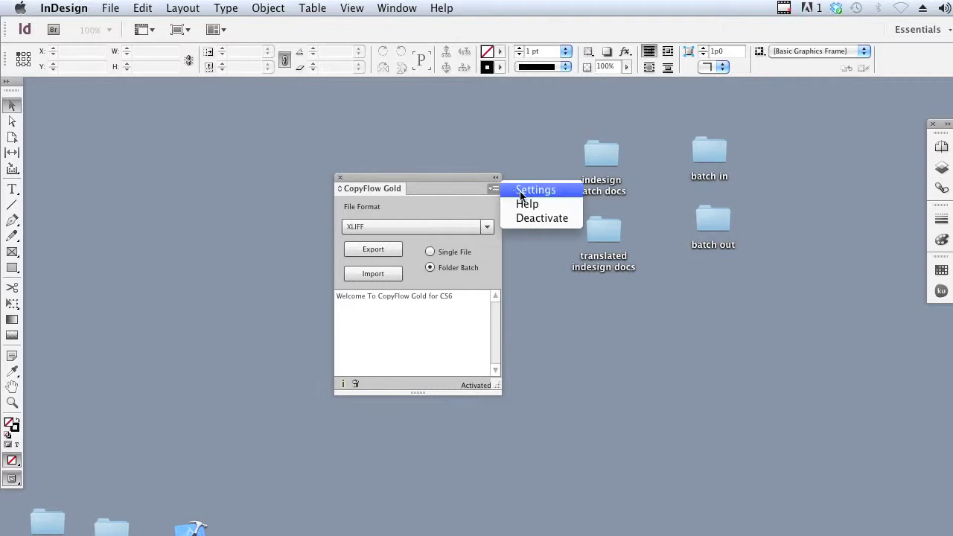
{"action": "left_click", "coordinate": [520, 188]}
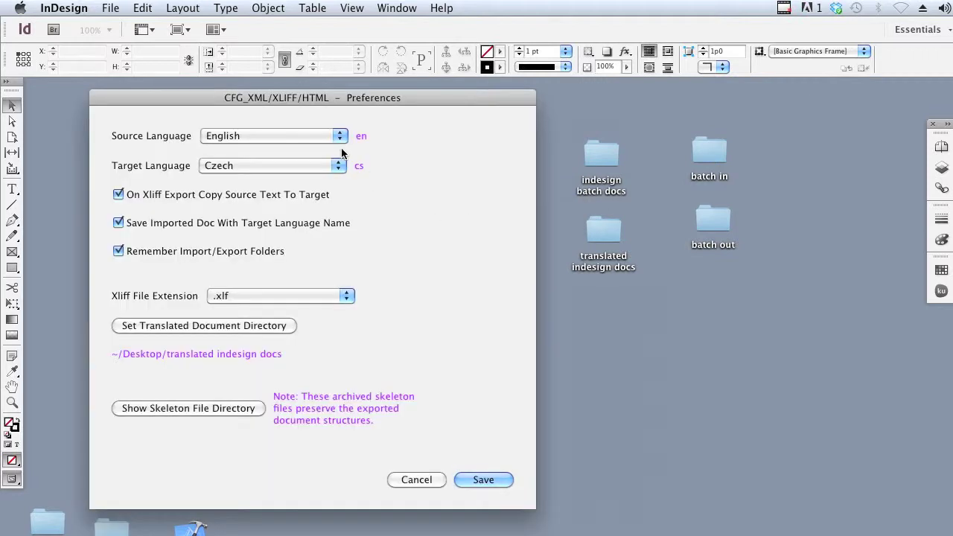
{"action": "left_click", "coordinate": [329, 168]}
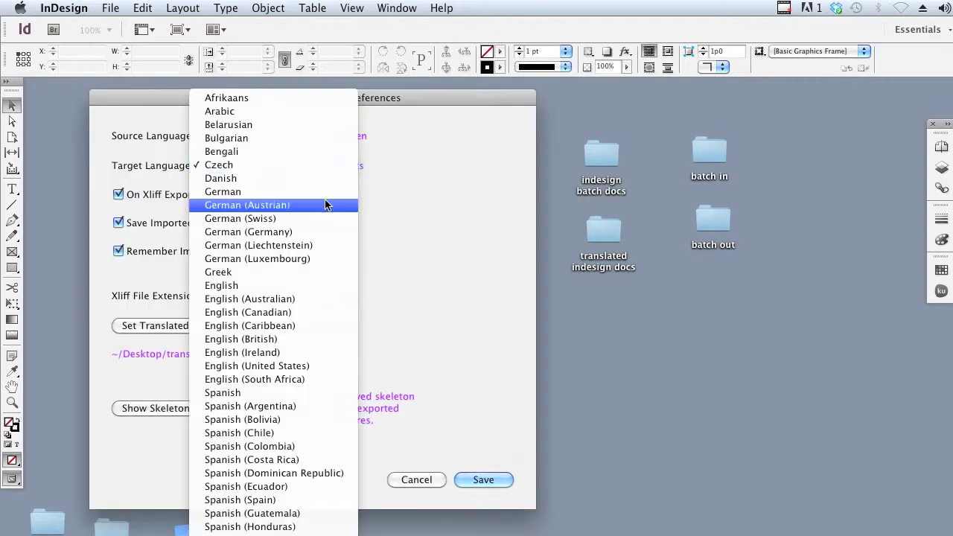
{"action": "left_click", "coordinate": [330, 232]}
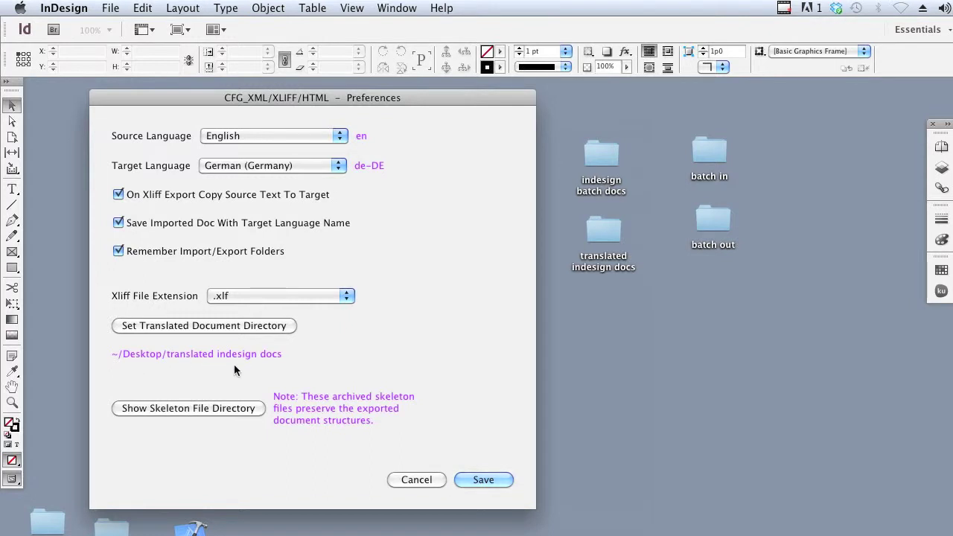
{"action": "left_click", "coordinate": [480, 479]}
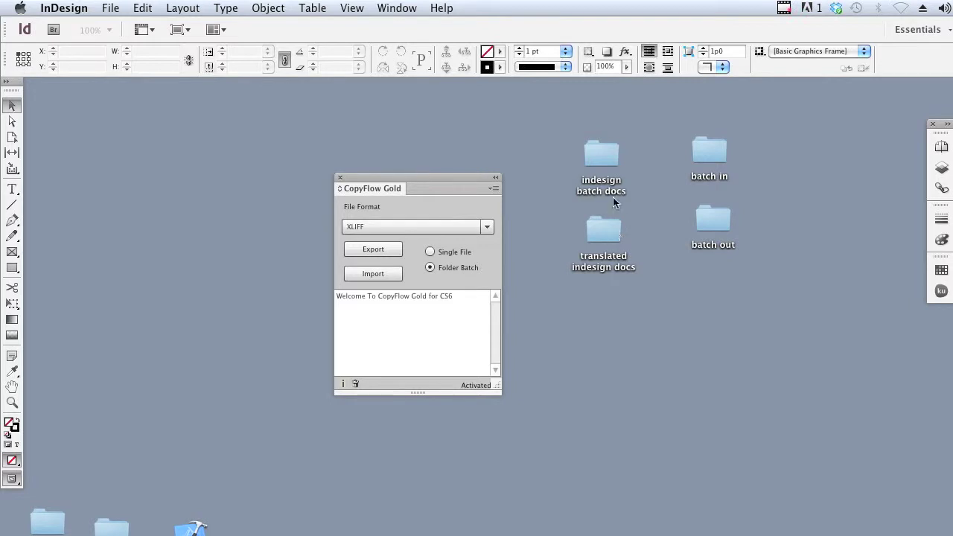
{"action": "double_click", "coordinate": [601, 154]}
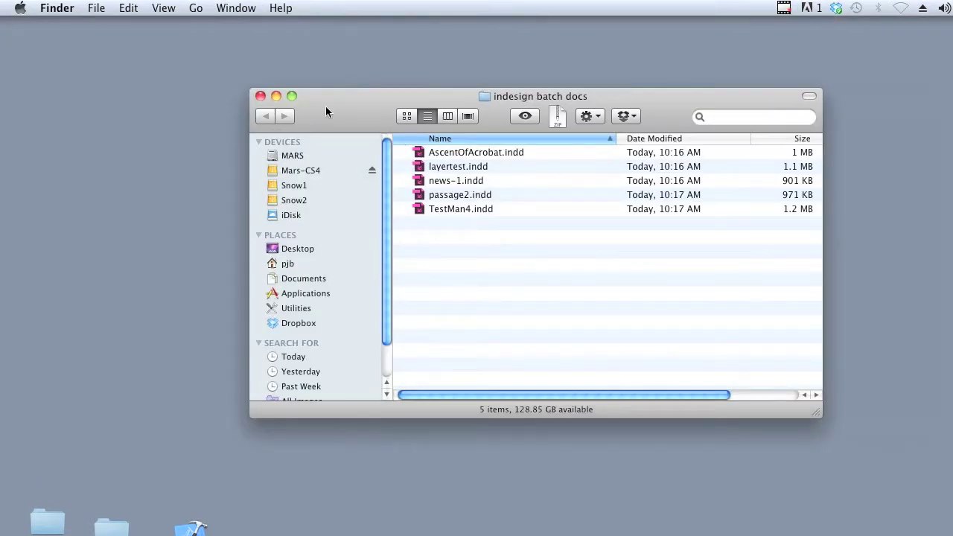
{"action": "left_click", "coordinate": [261, 97]}
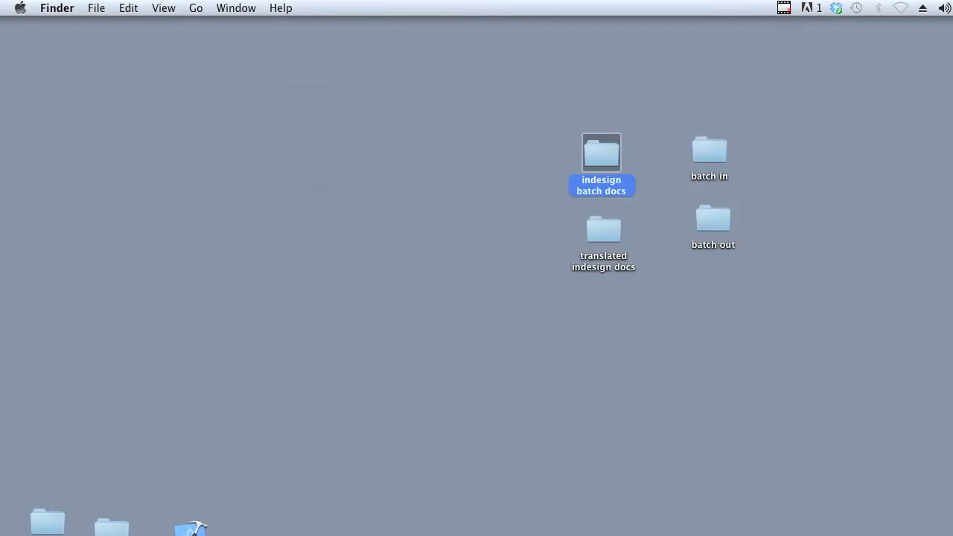
Step: Batch-export the indesign batch docs folder to XLIFF in batch out, then close the welcome screen
{"action": "key", "text": "super+Tab"}
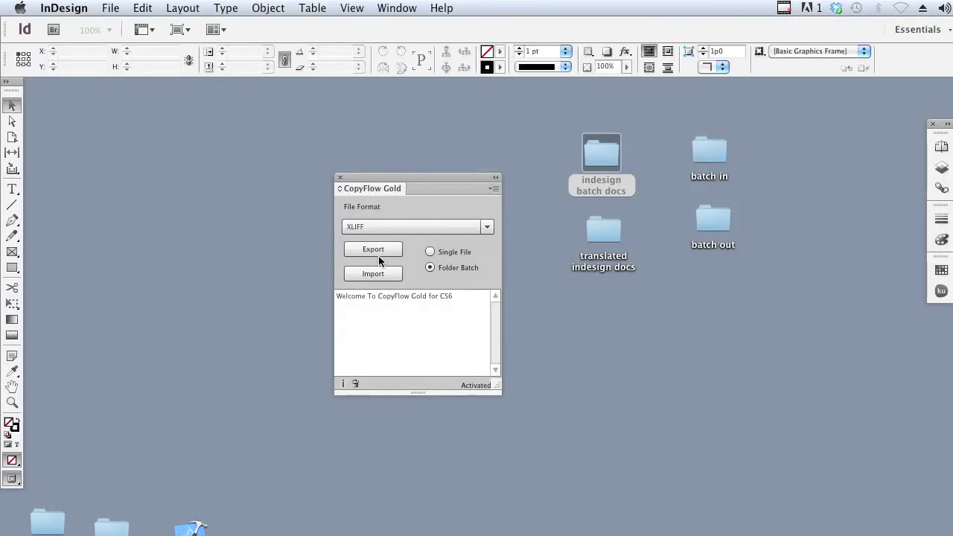
{"action": "left_click", "coordinate": [376, 250]}
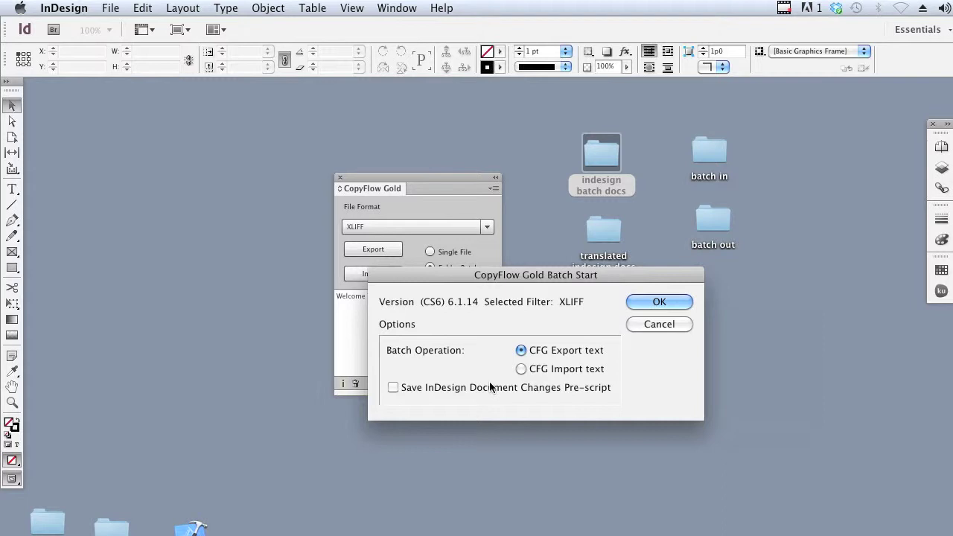
{"action": "left_click", "coordinate": [642, 303]}
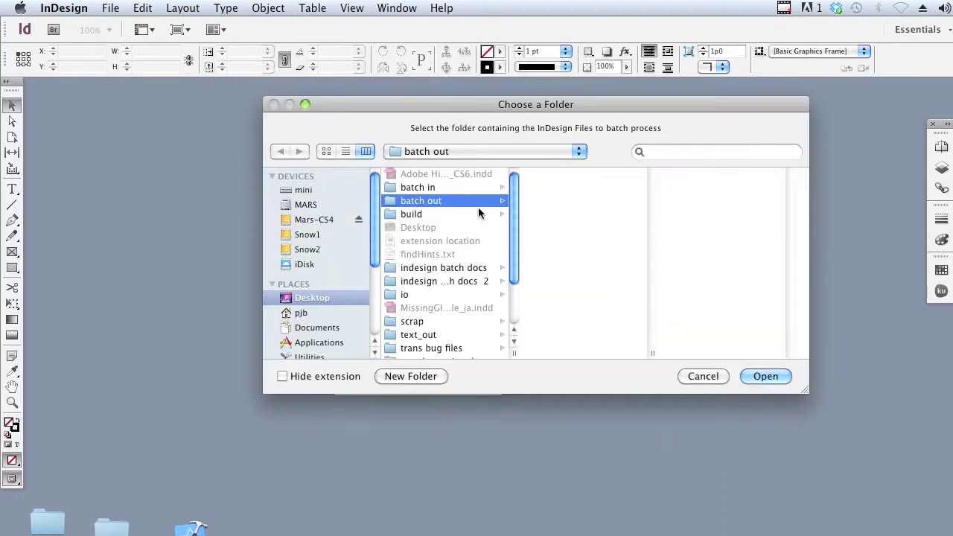
{"action": "left_click", "coordinate": [490, 270]}
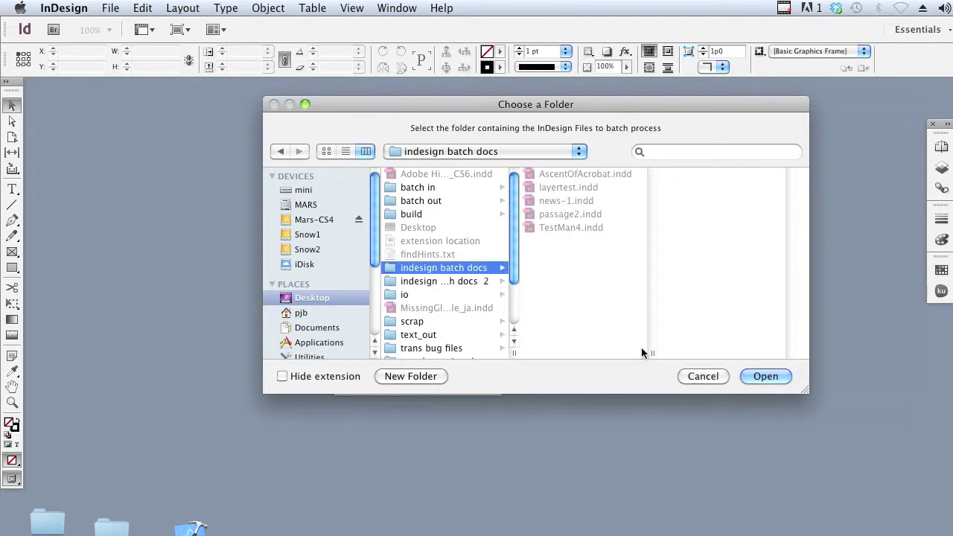
{"action": "left_click", "coordinate": [768, 377]}
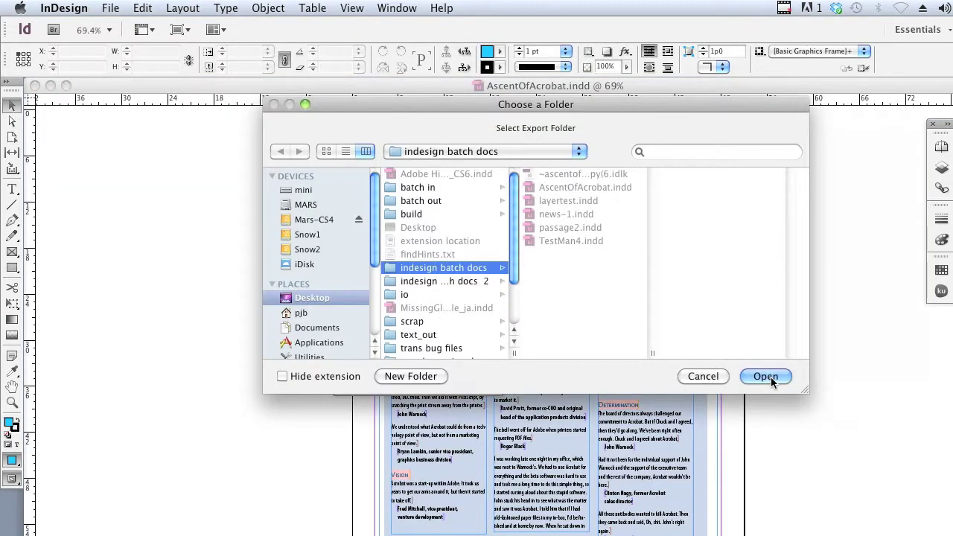
{"action": "left_click", "coordinate": [447, 201]}
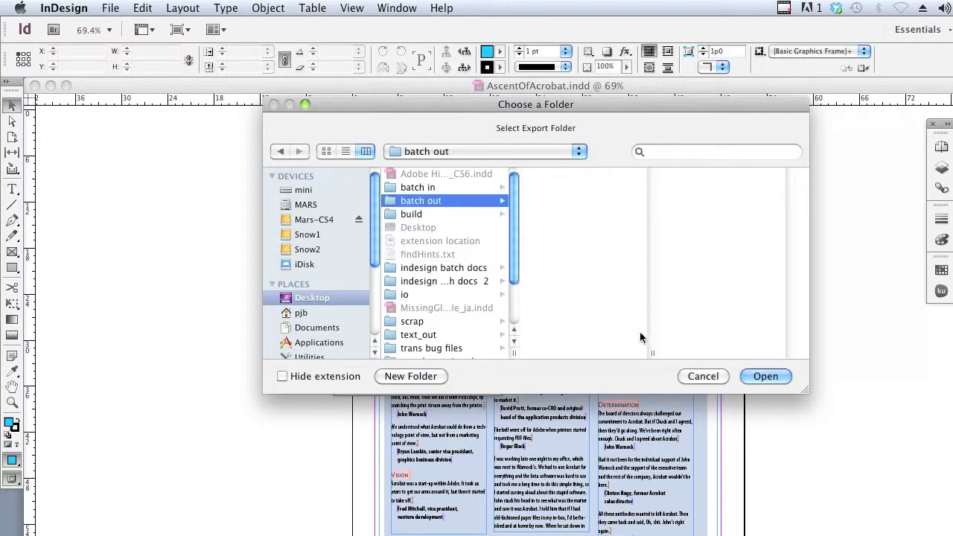
{"action": "left_click", "coordinate": [759, 376]}
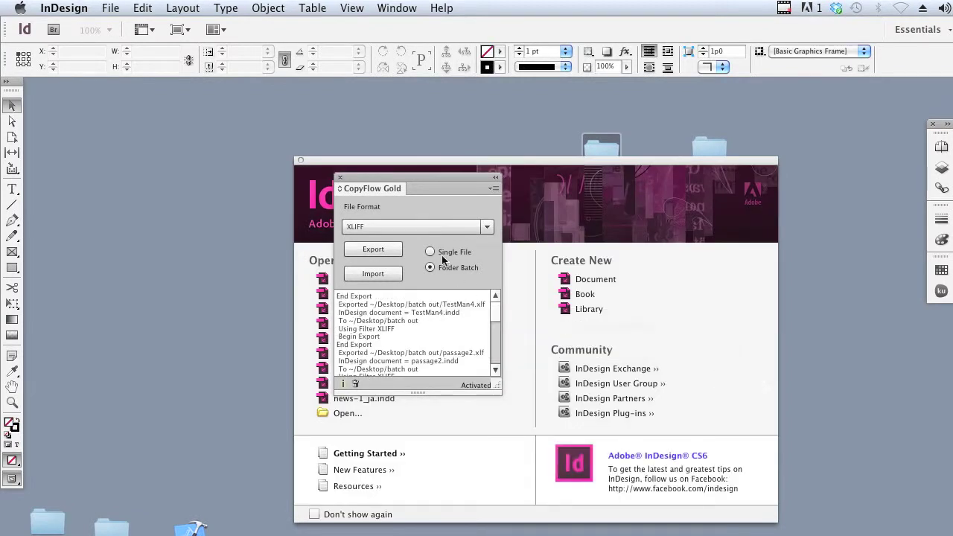
{"action": "left_click", "coordinate": [301, 160]}
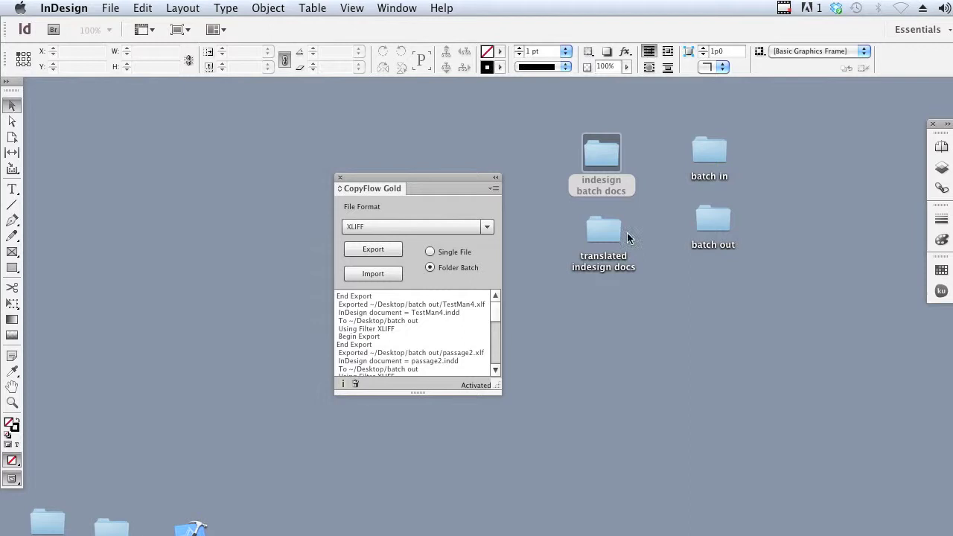
{"action": "double_click", "coordinate": [720, 223]}
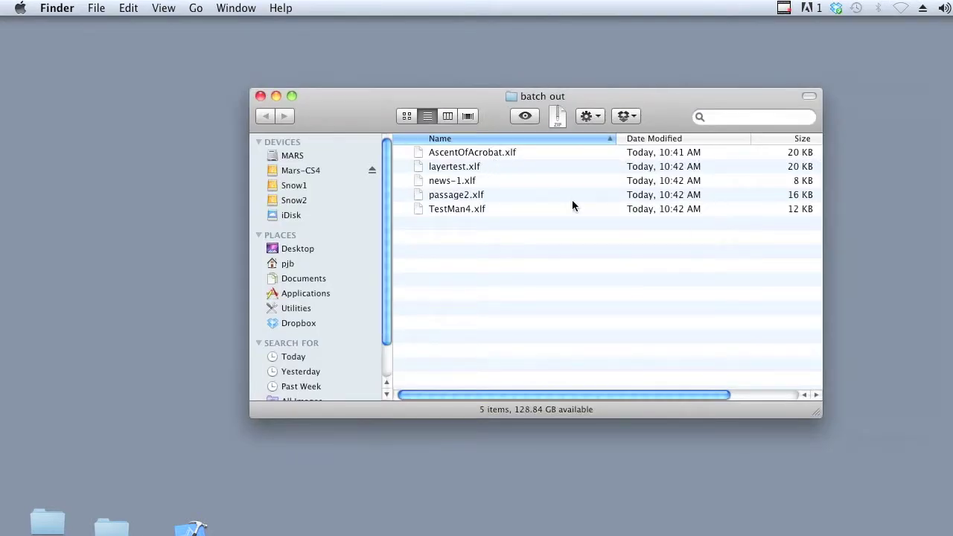
{"action": "key", "text": "super+h"}
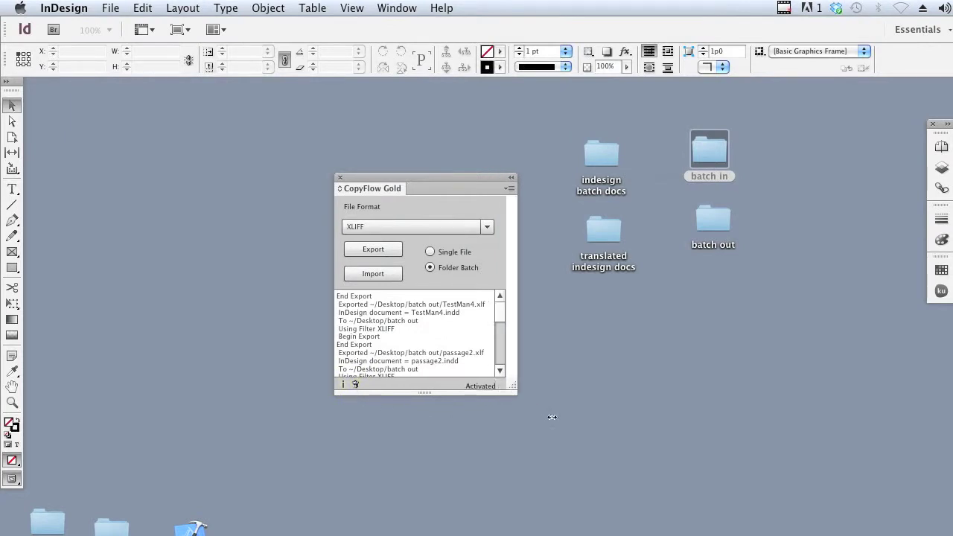
Step: Enlarge and clear the CopyFlow log, then batch-import batch in with Save Document Changes Pre-script
{"action": "left_click_drag", "start_coordinate": [498, 389], "coordinate": [566, 419]}
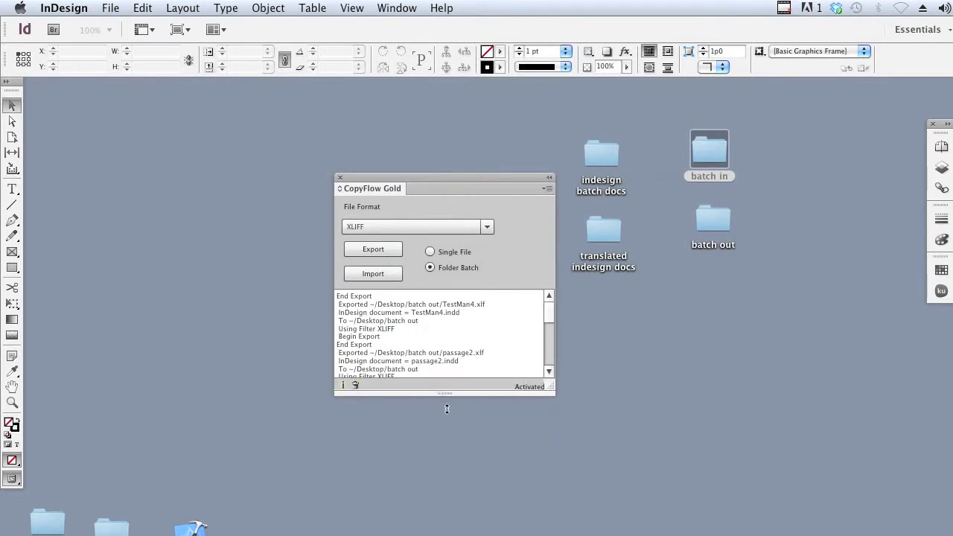
{"action": "left_click_drag", "start_coordinate": [451, 394], "coordinate": [445, 441]}
{"action": "left_click", "coordinate": [356, 433]}
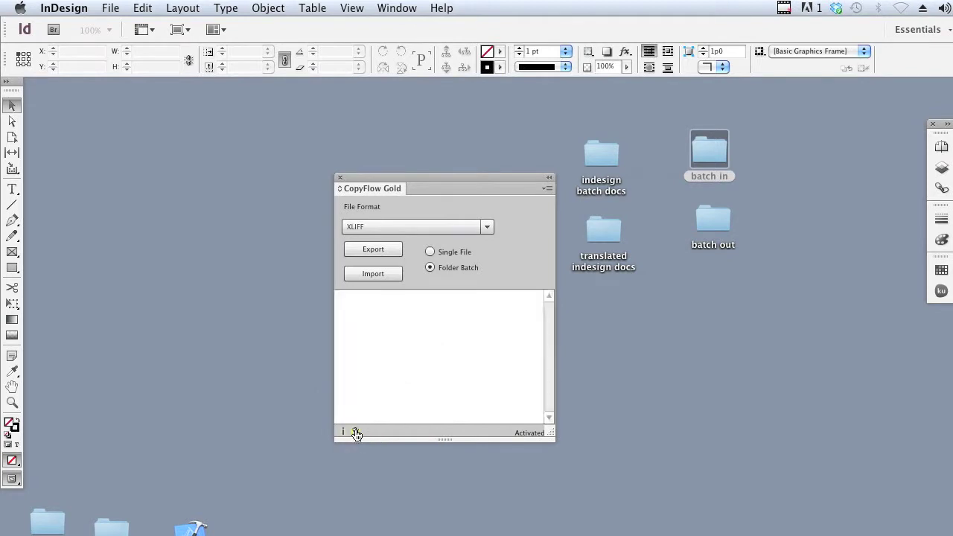
{"action": "left_click", "coordinate": [378, 275]}
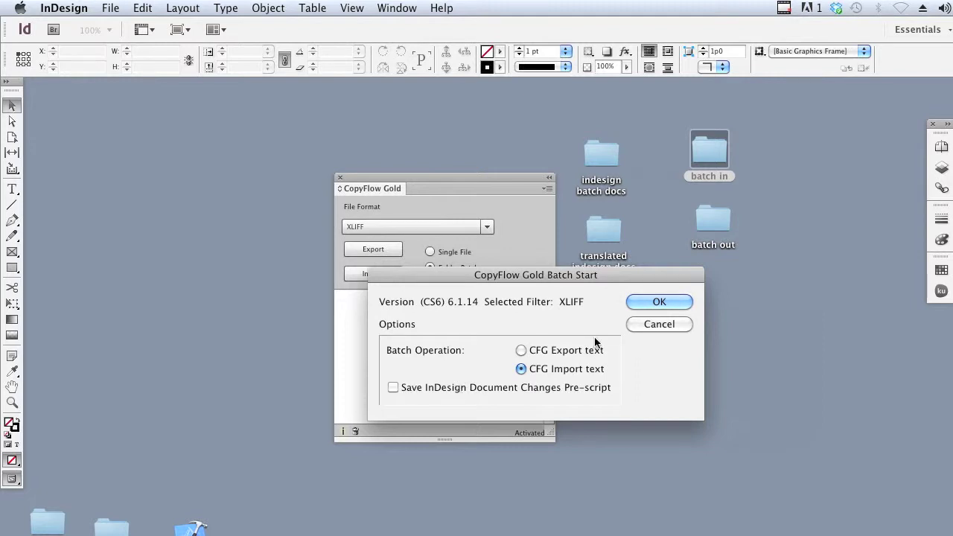
{"action": "left_click", "coordinate": [549, 387]}
{"action": "left_click", "coordinate": [645, 304]}
{"action": "left_click", "coordinate": [459, 190]}
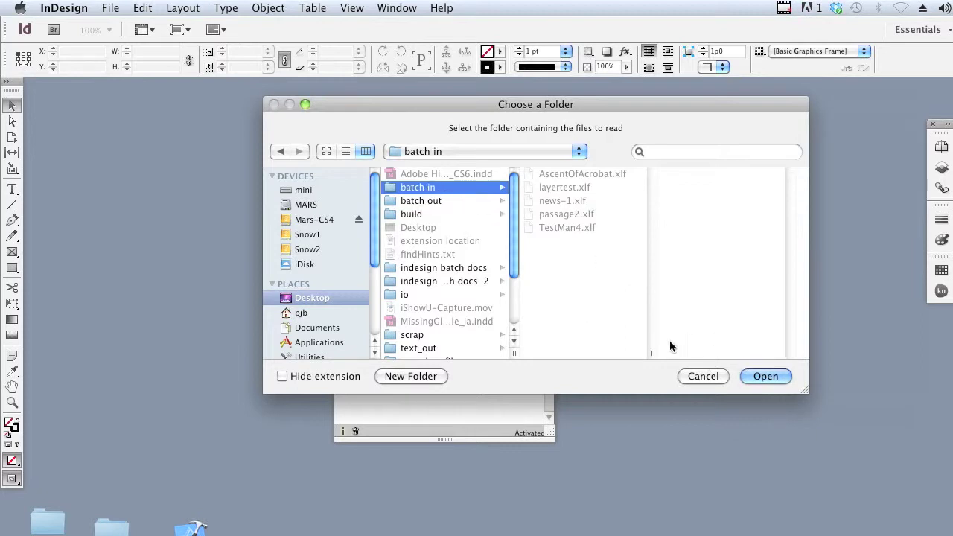
{"action": "left_click", "coordinate": [765, 377]}
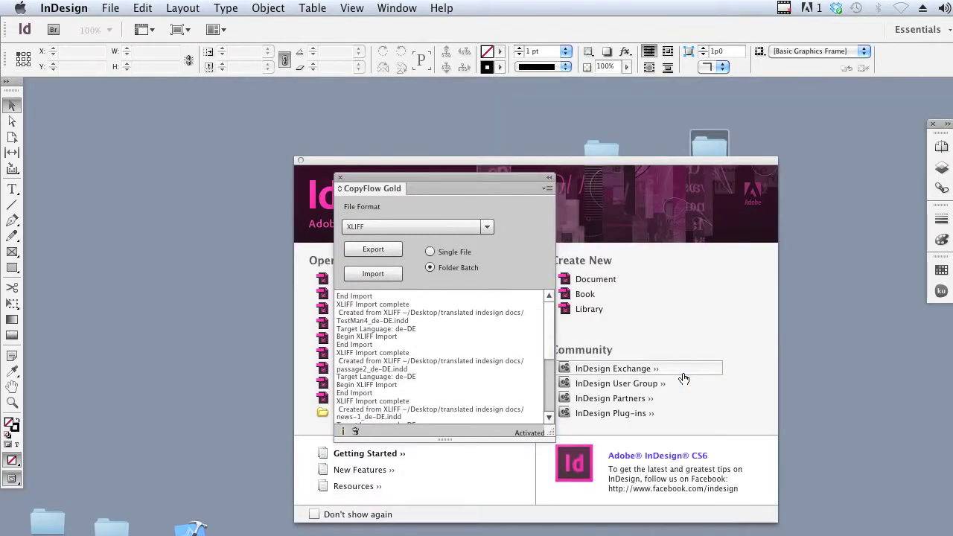
{"action": "left_click", "coordinate": [298, 161]}
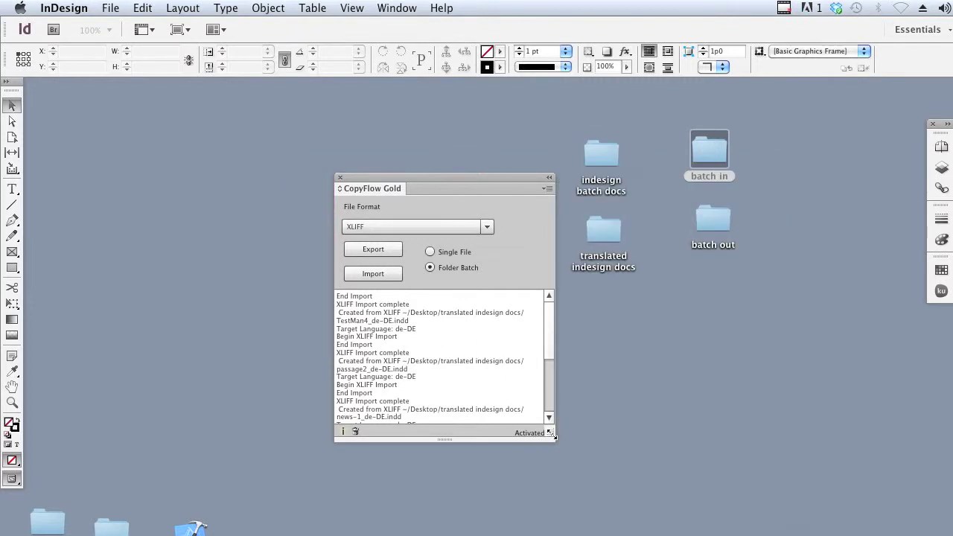
Step: Open AscentOfAcrobat_de-DE.indd from the translated indesign docs folder
{"action": "left_click_drag", "start_coordinate": [551, 433], "coordinate": [658, 523]}
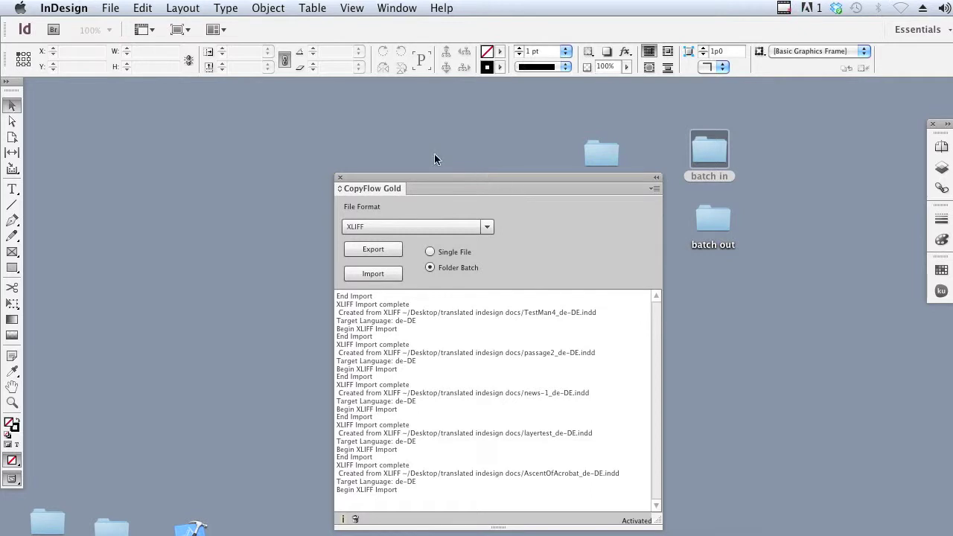
{"action": "left_click_drag", "start_coordinate": [377, 182], "coordinate": [241, 138]}
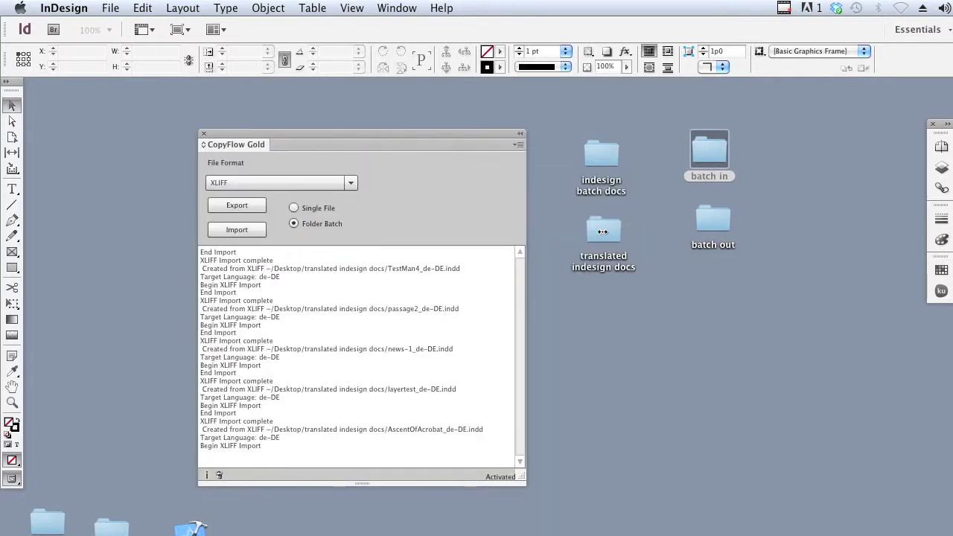
{"action": "double_click", "coordinate": [603, 231]}
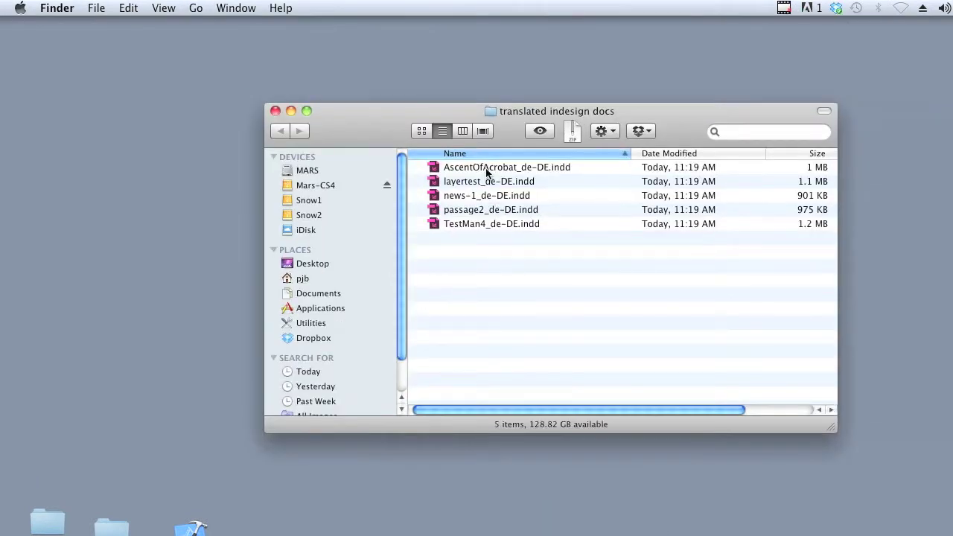
{"action": "double_click", "coordinate": [486, 169]}
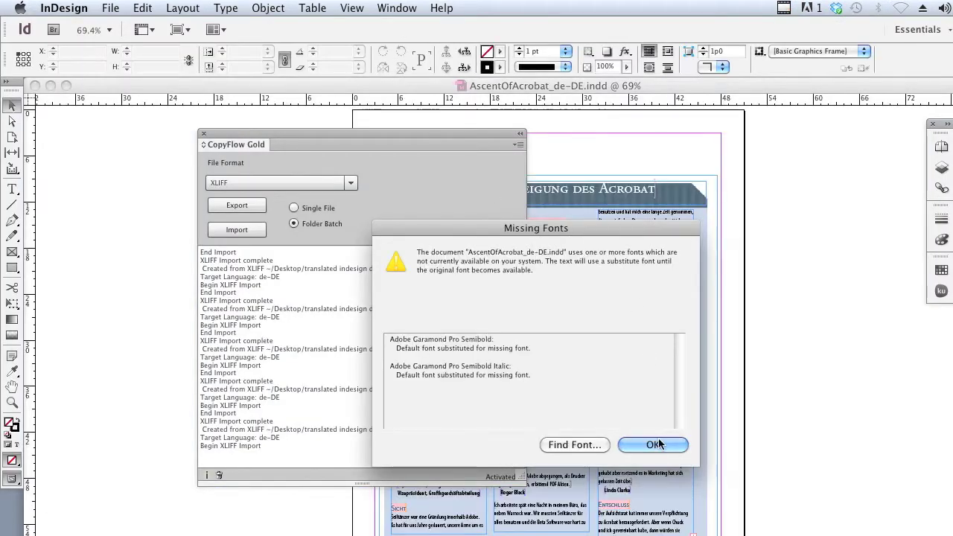
Step: Dismiss the missing fonts warning, zoom into the German pull-quote, and move the CopyFlow panel aside
{"action": "left_click", "coordinate": [660, 445]}
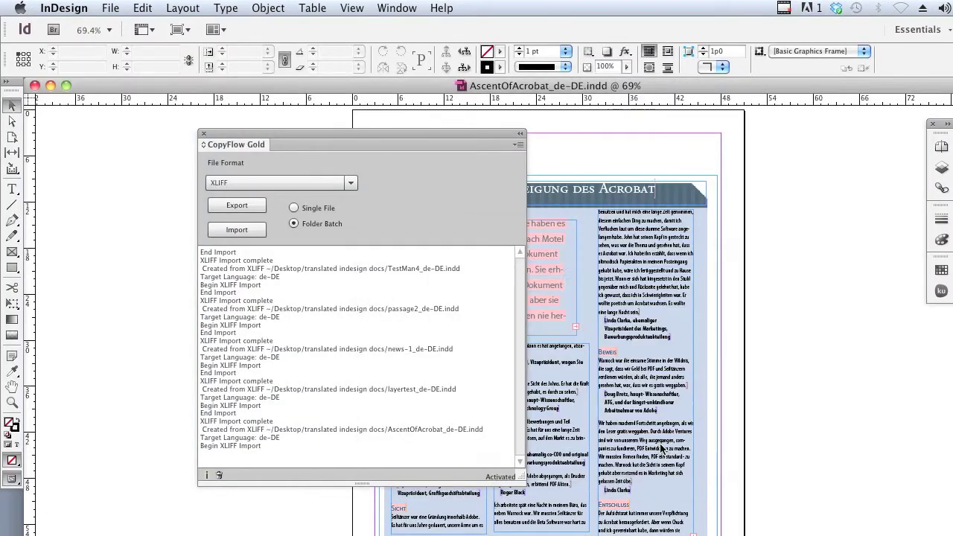
{"action": "left_click", "coordinate": [12, 402]}
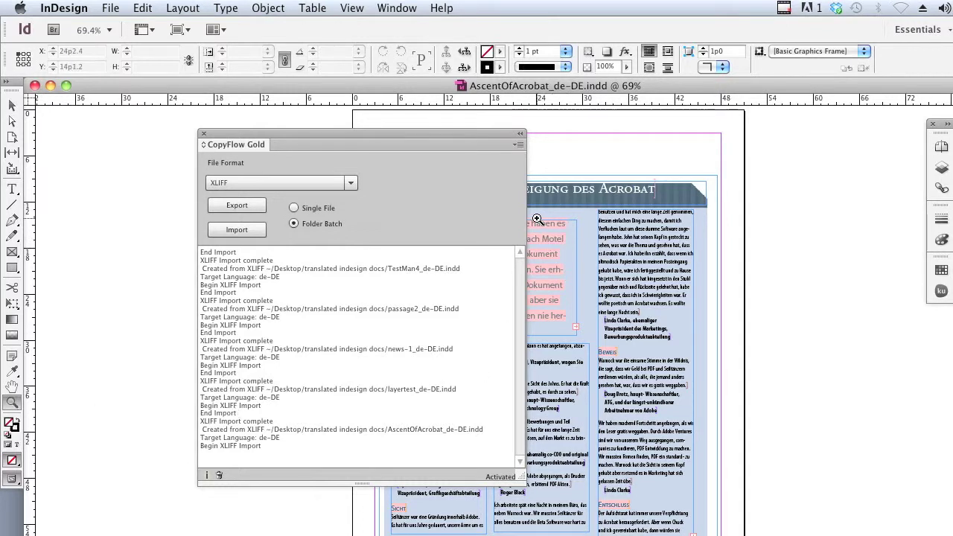
{"action": "left_click_drag", "start_coordinate": [601, 218], "coordinate": [707, 421]}
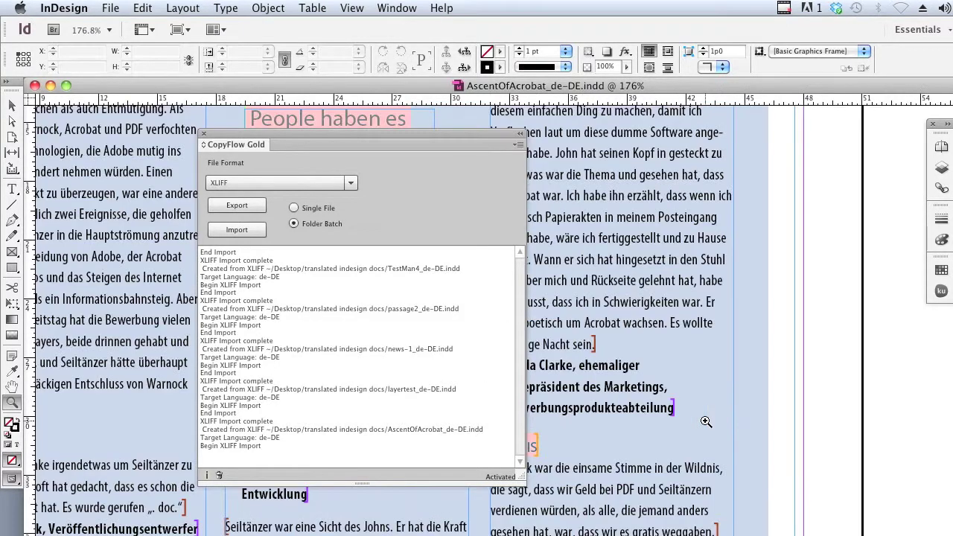
{"action": "left_click_drag", "start_coordinate": [430, 149], "coordinate": [786, 201]}
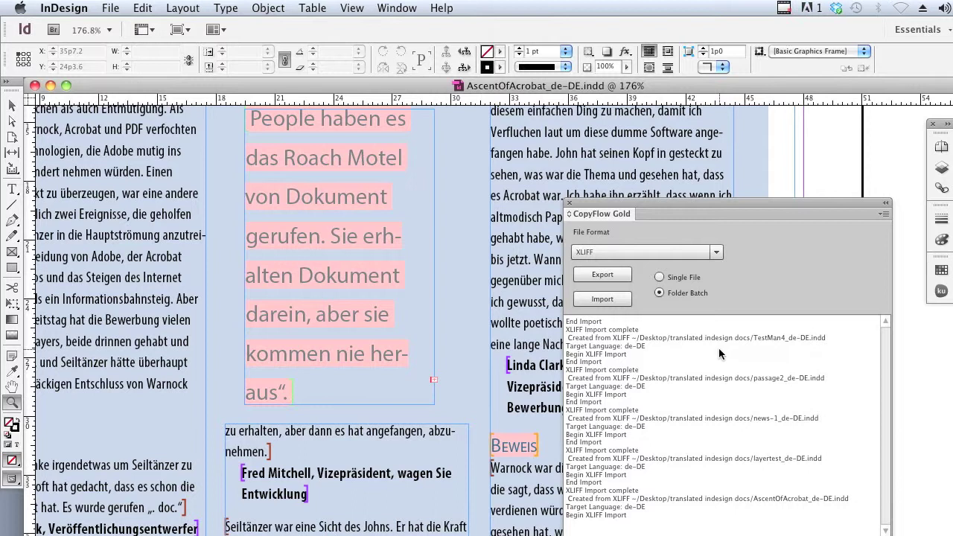
{"action": "left_click_drag", "start_coordinate": [588, 207], "coordinate": [938, 317]}
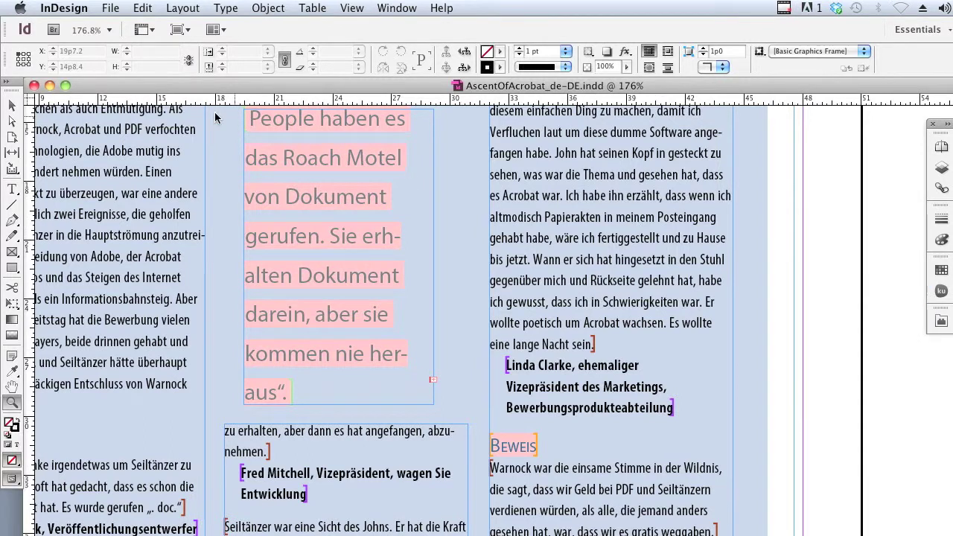
Step: Close AscentOfAcrobat_de-DE.indd and bring the translated indesign docs Finder window forward
{"action": "left_click", "coordinate": [33, 85]}
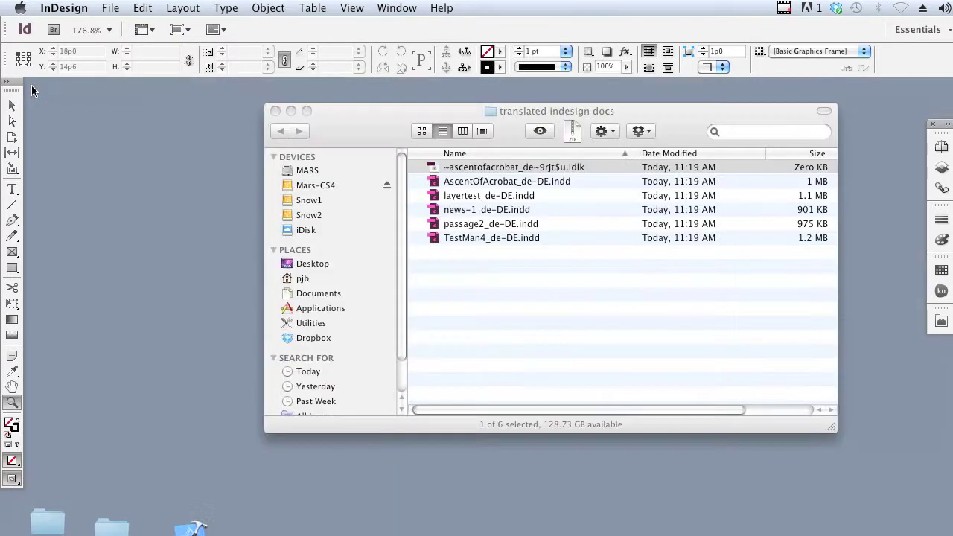
{"action": "left_click", "coordinate": [499, 333]}
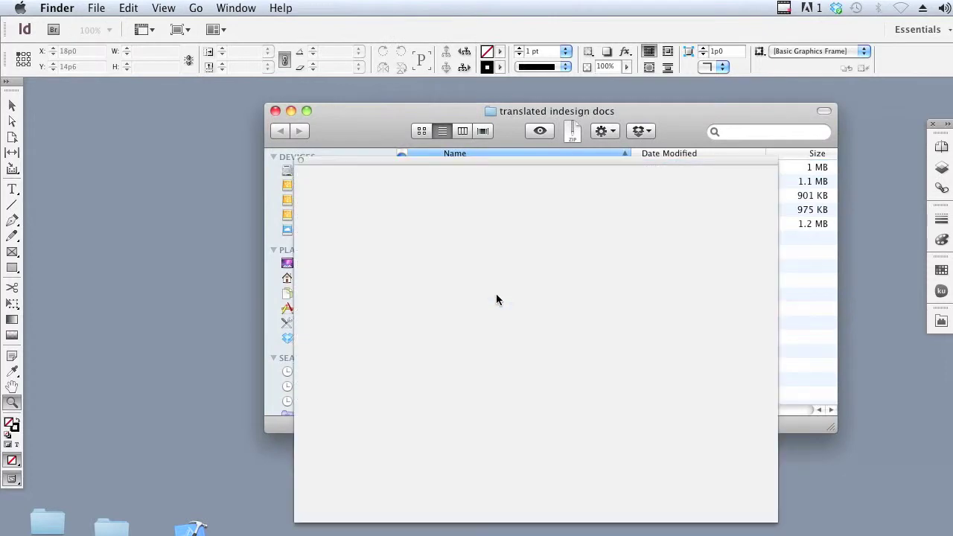